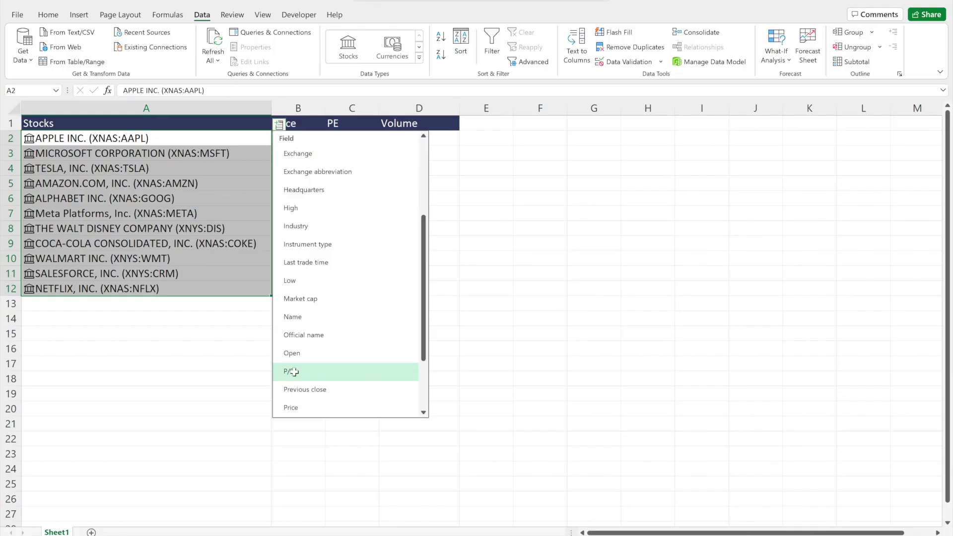
Step: Choose P/E from the stock data field list for the PE column
left_click(294, 372)
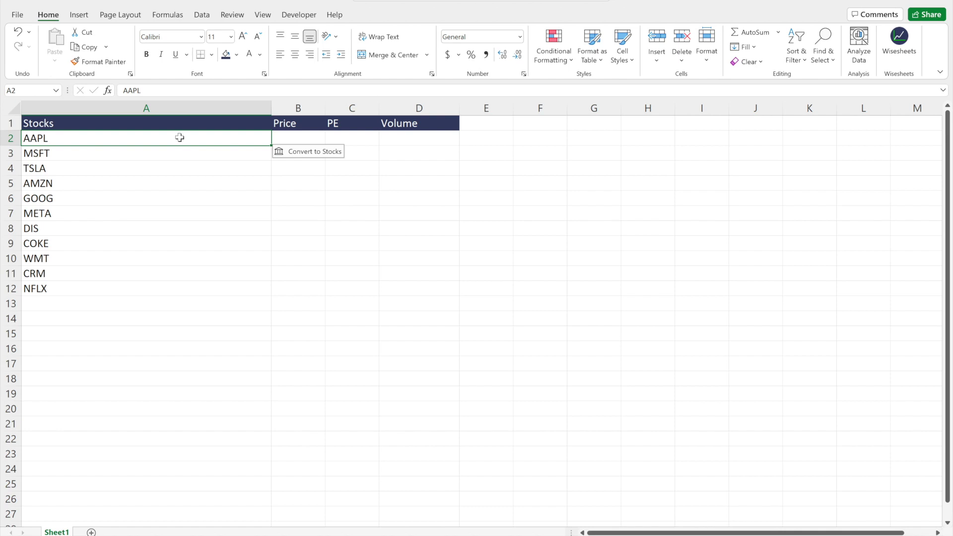
left_click(203, 16)
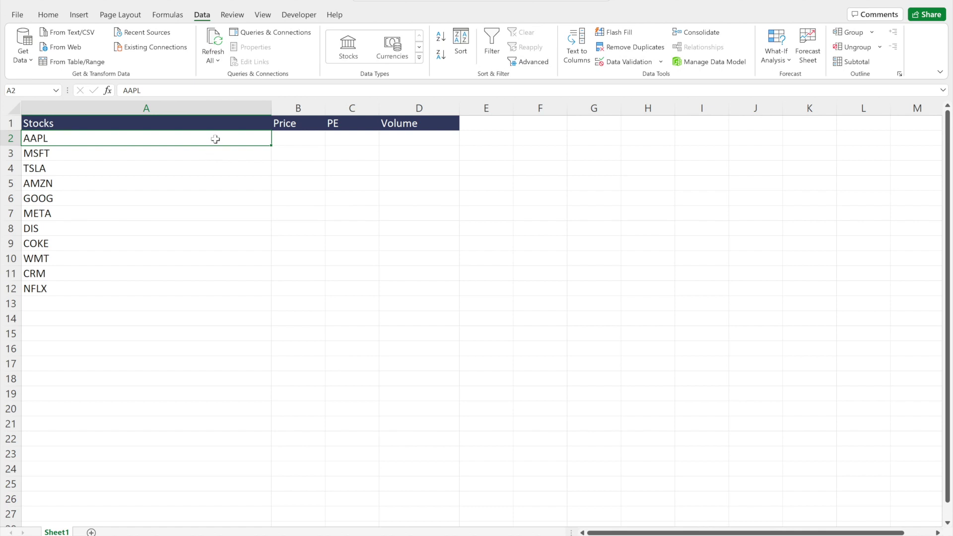
left_click_drag(215, 139, 209, 286)
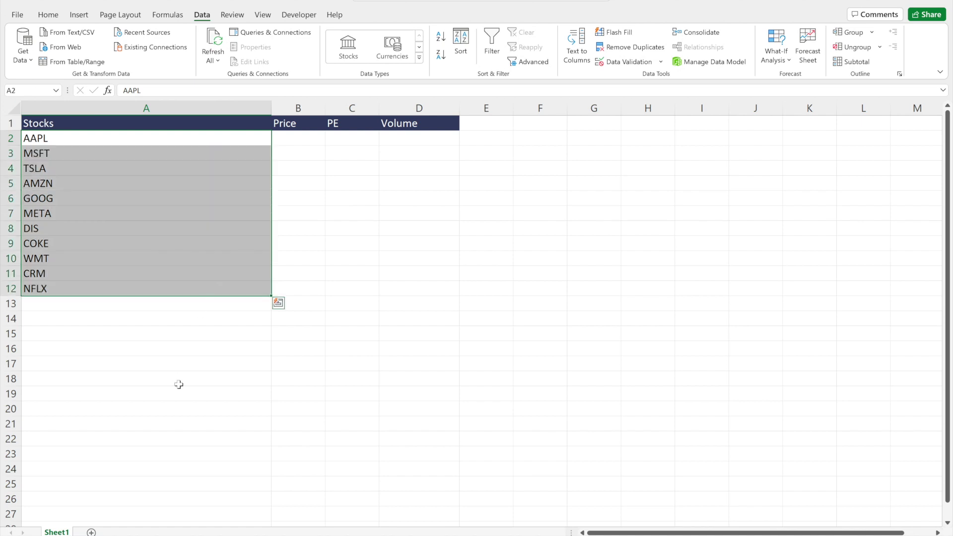
left_click(248, 379)
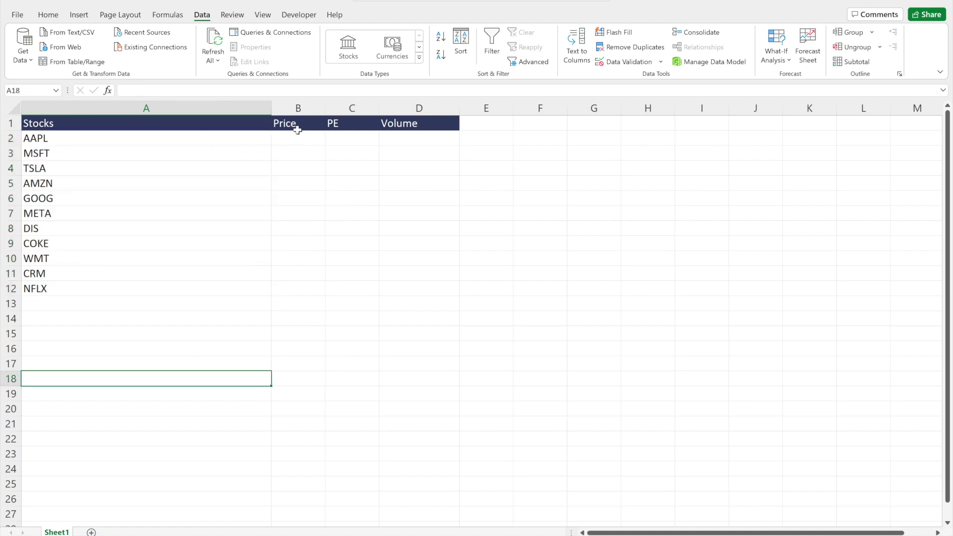
left_click_drag(296, 128, 453, 121)
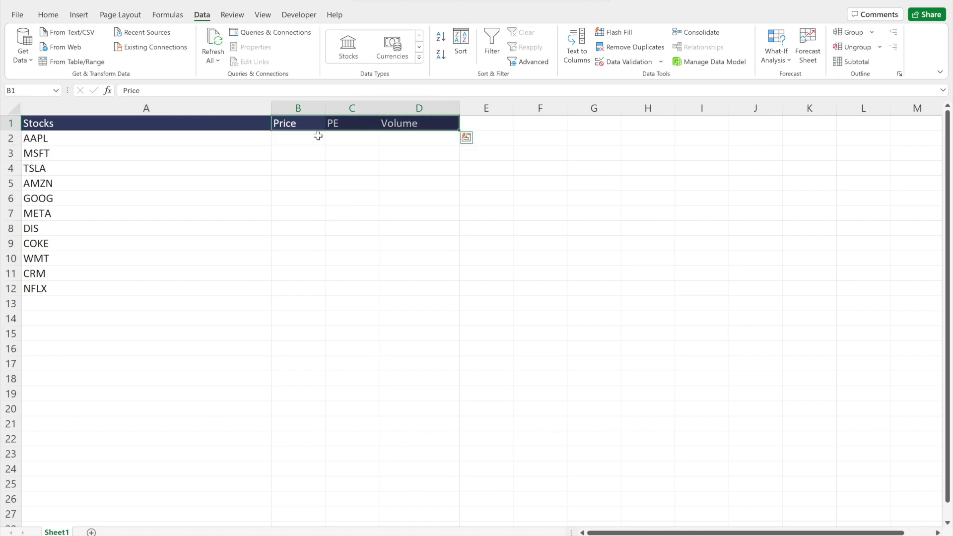
left_click(157, 292)
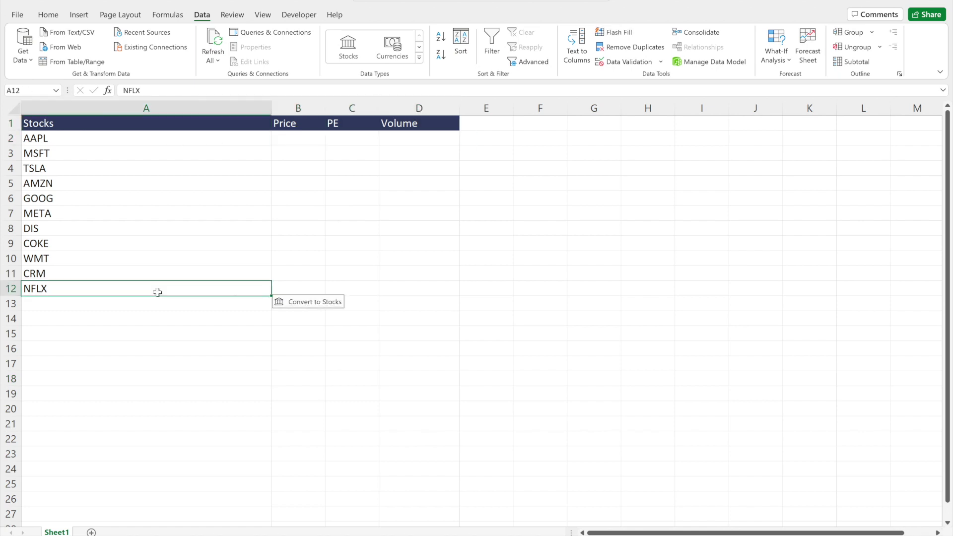
Step: Convert the tickers in A2:A12 to the Stocks data type and select the linked records
left_click(303, 305)
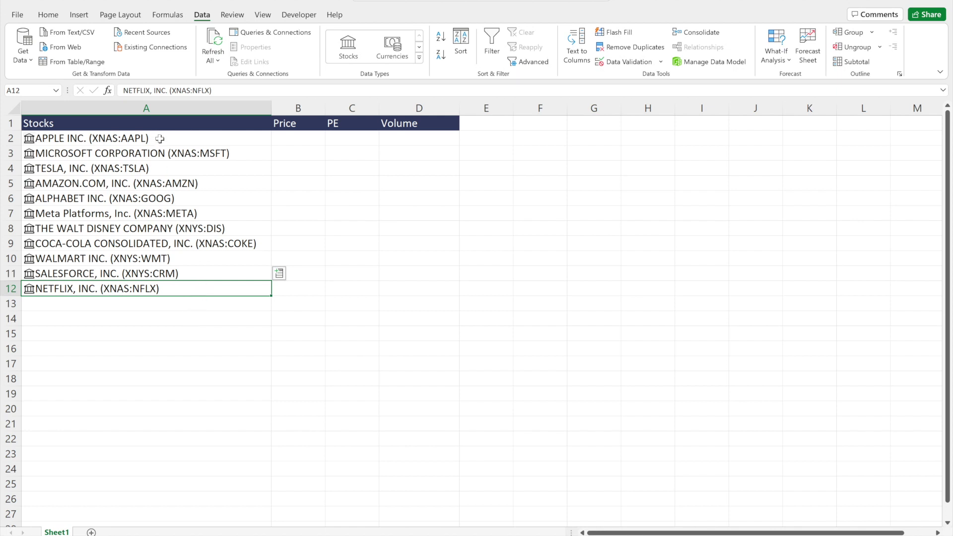
left_click_drag(160, 139, 147, 289)
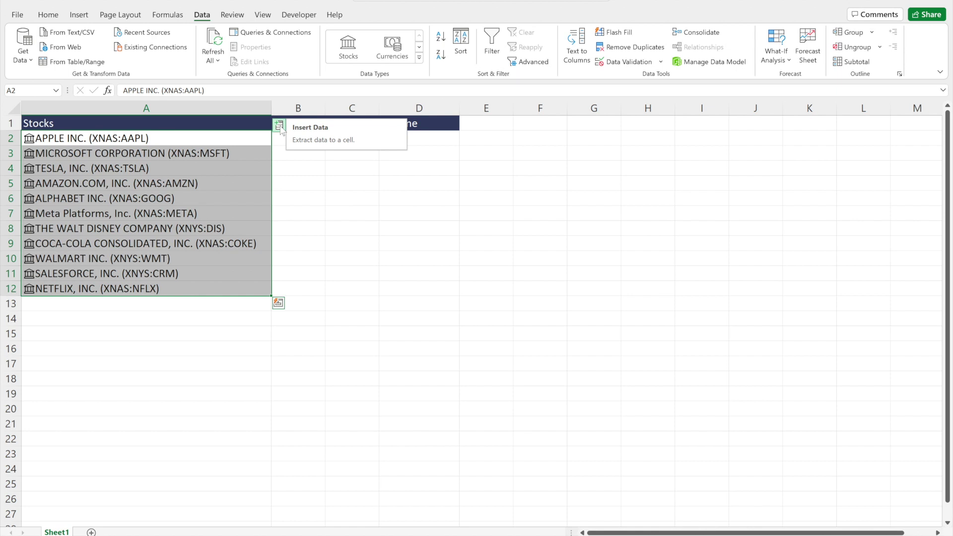
Step: Fill column B with each stock's Price from the Insert Data field list
left_click(279, 126)
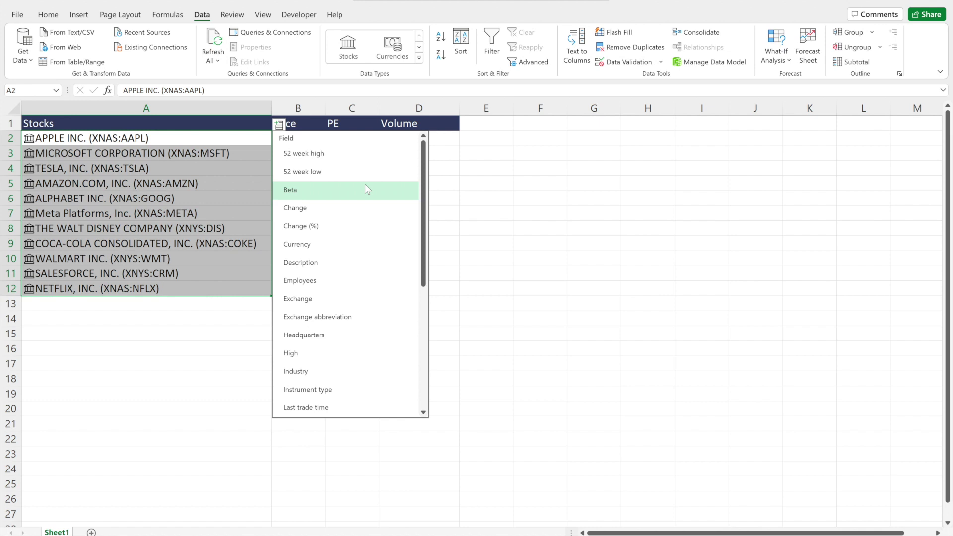
scroll(365, 223, "down", 2)
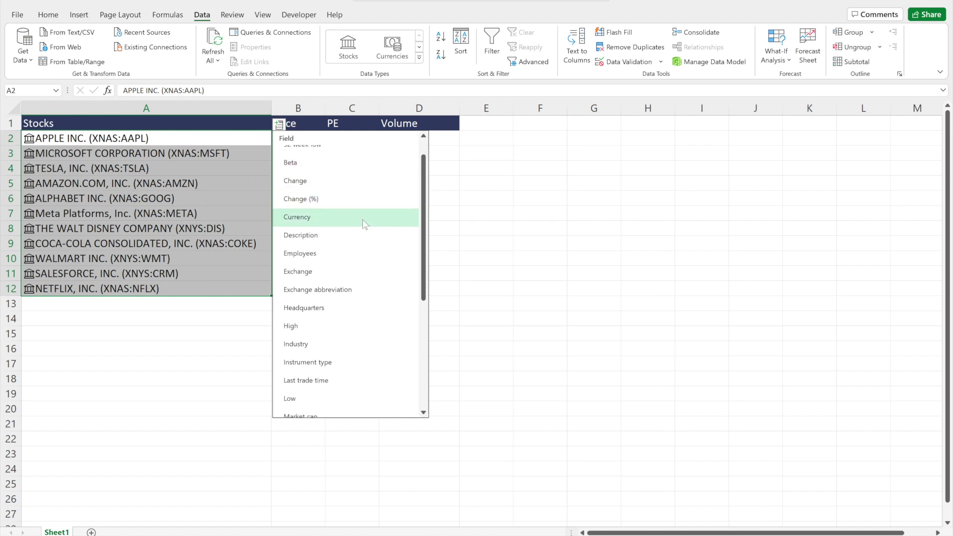
scroll(364, 224, "down", 3)
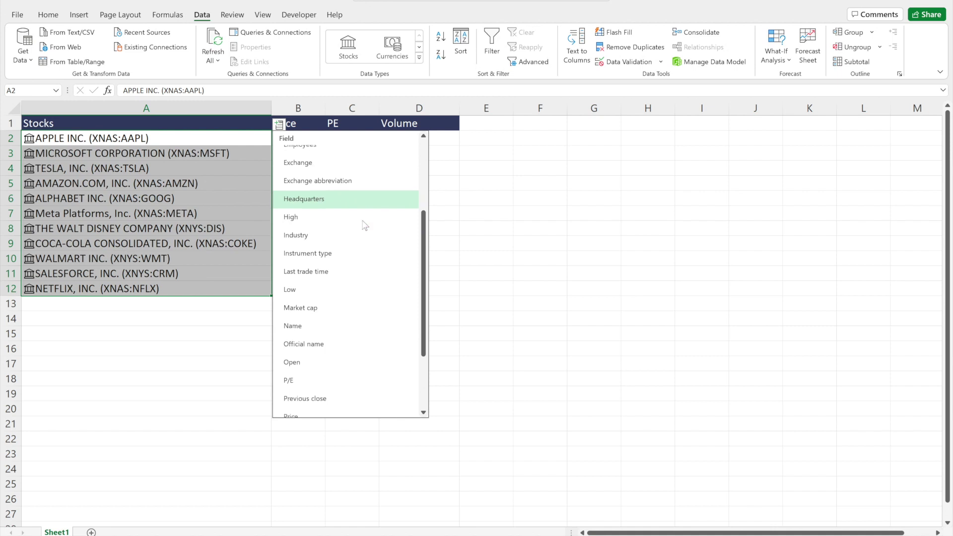
scroll(365, 226, "down", 2)
scroll(365, 226, "up", 5)
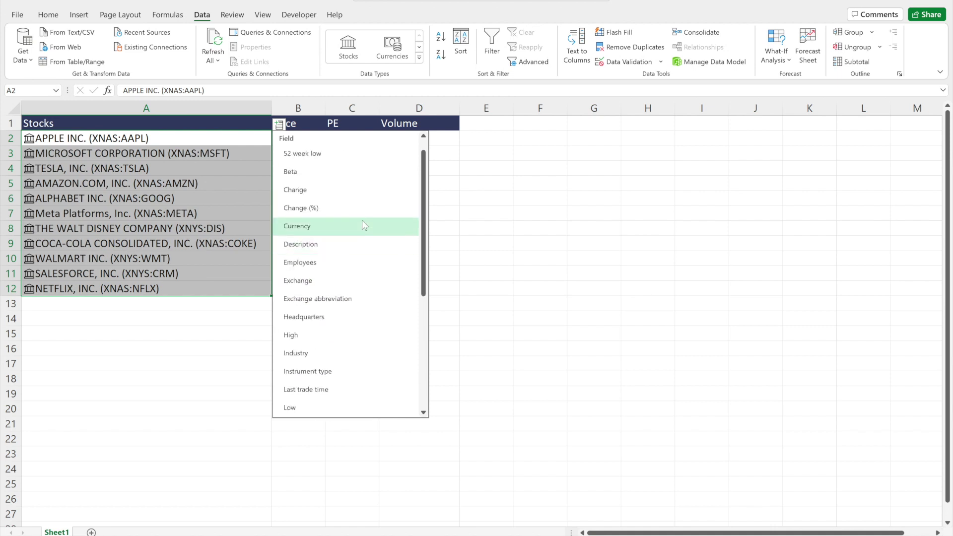
scroll(363, 222, "down", 4)
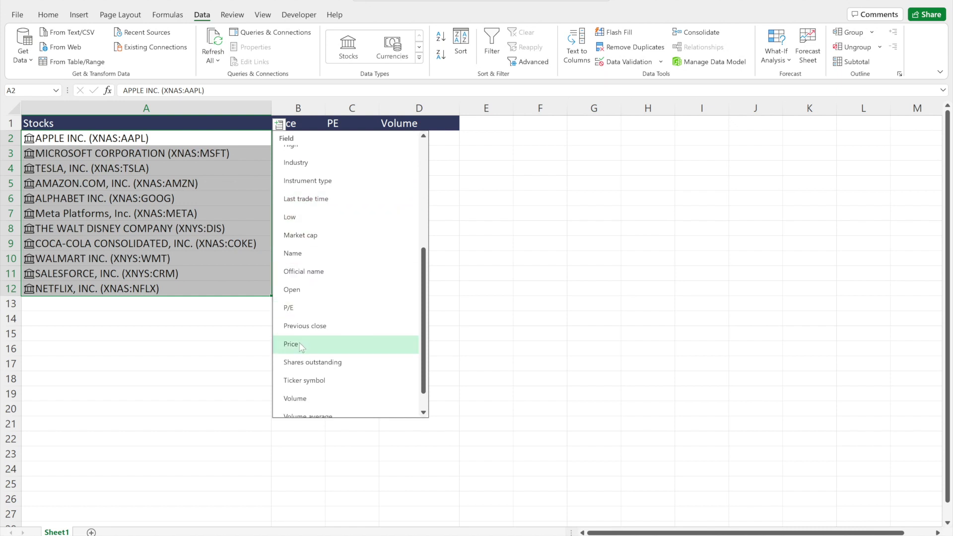
left_click(291, 344)
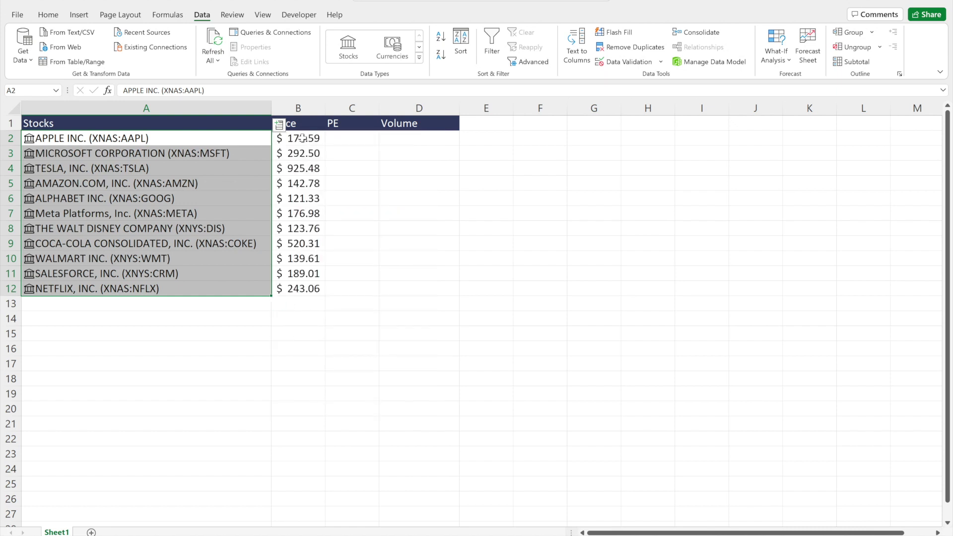
Step: Fill columns C and D with each stock's P/E and Volume
left_click(279, 126)
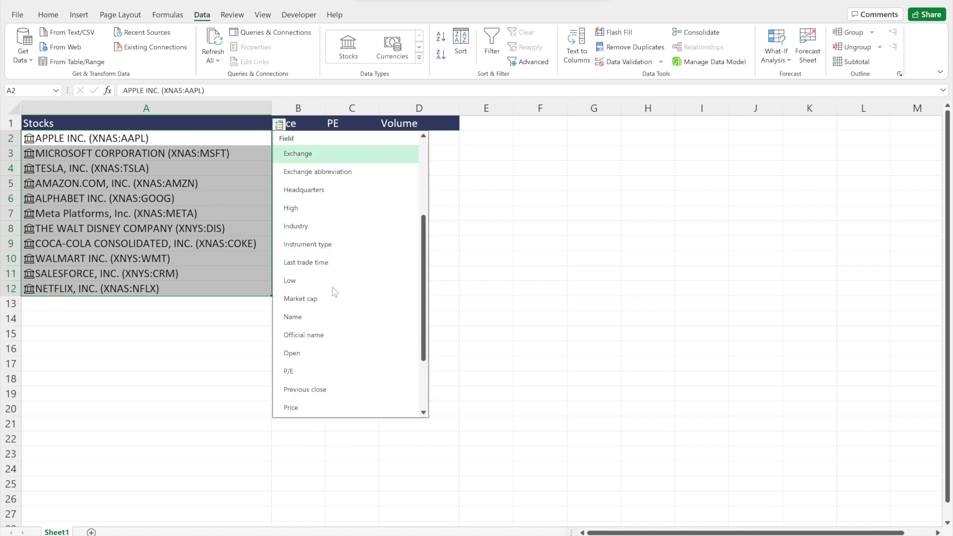
left_click(294, 372)
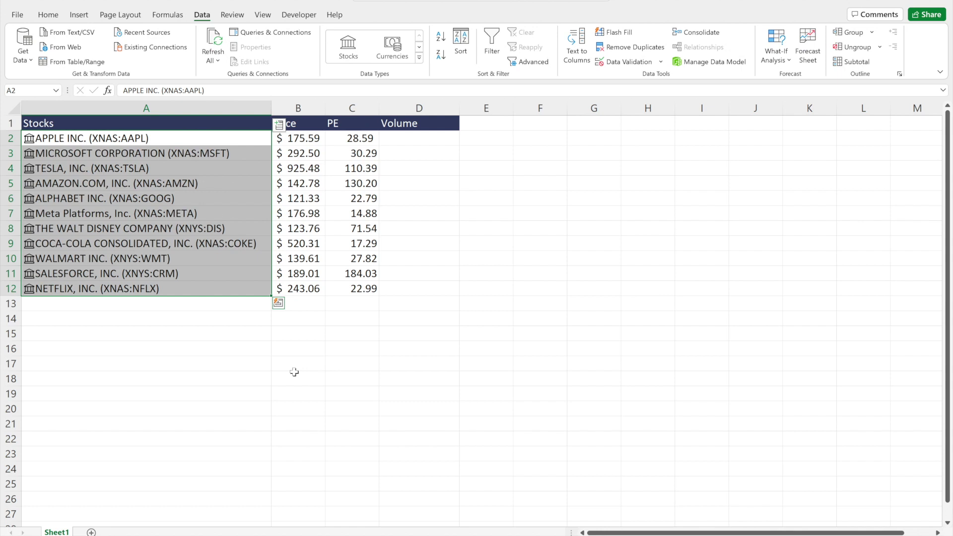
left_click(279, 126)
left_click(303, 372)
left_click(241, 350)
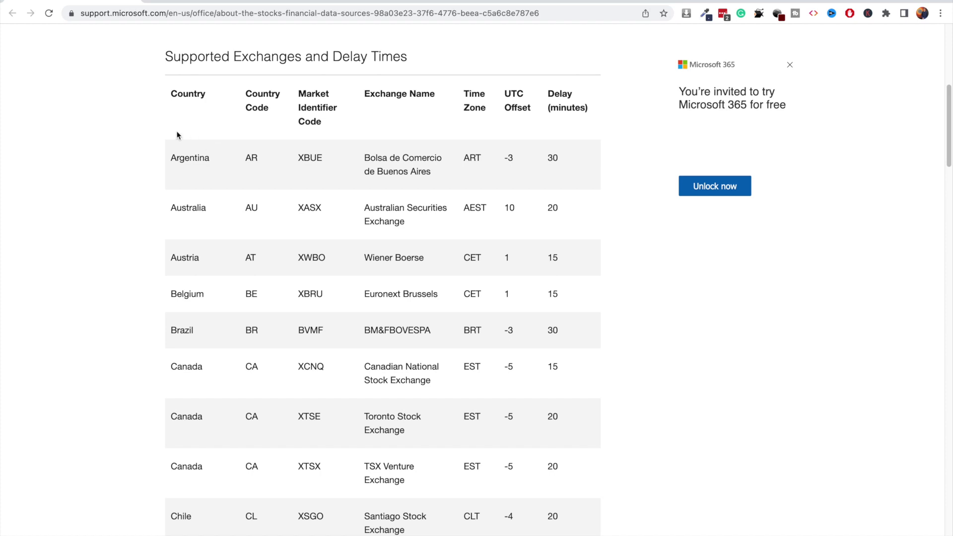
Step: Locate the Toronto row in the Supported Exchanges table and select its code XTSE
scroll(208, 135, "down", 4)
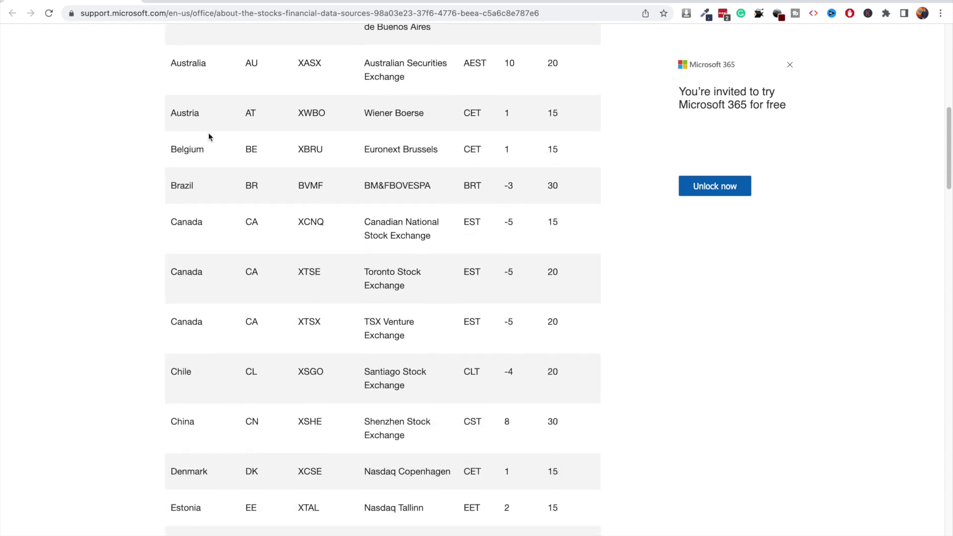
scroll(208, 132, "down", 5)
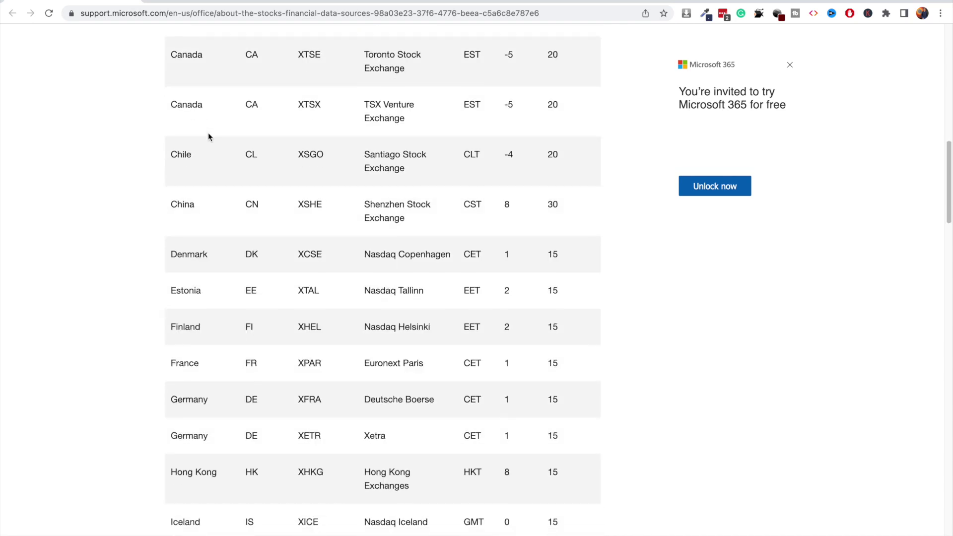
scroll(208, 133, "down", 6)
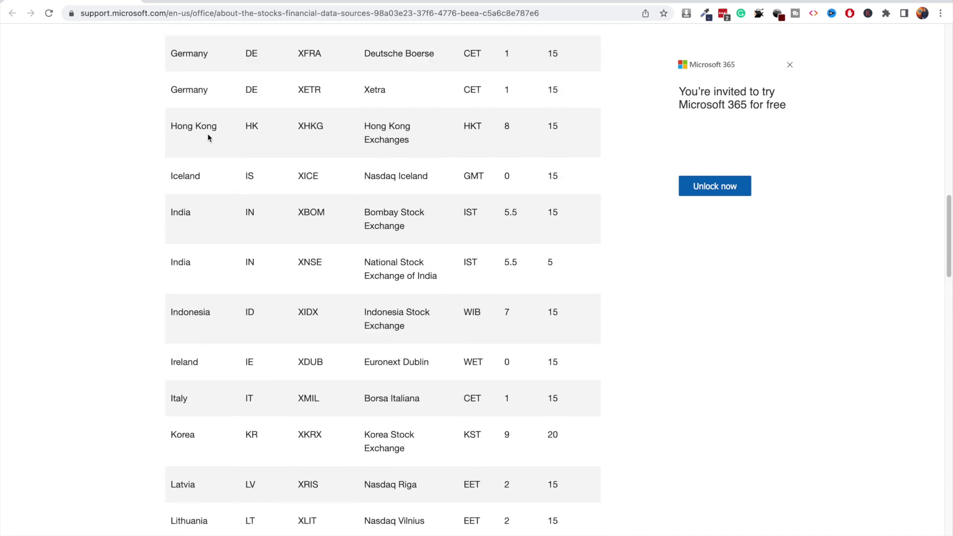
scroll(209, 133, "up", 5)
scroll(209, 133, "up", 12)
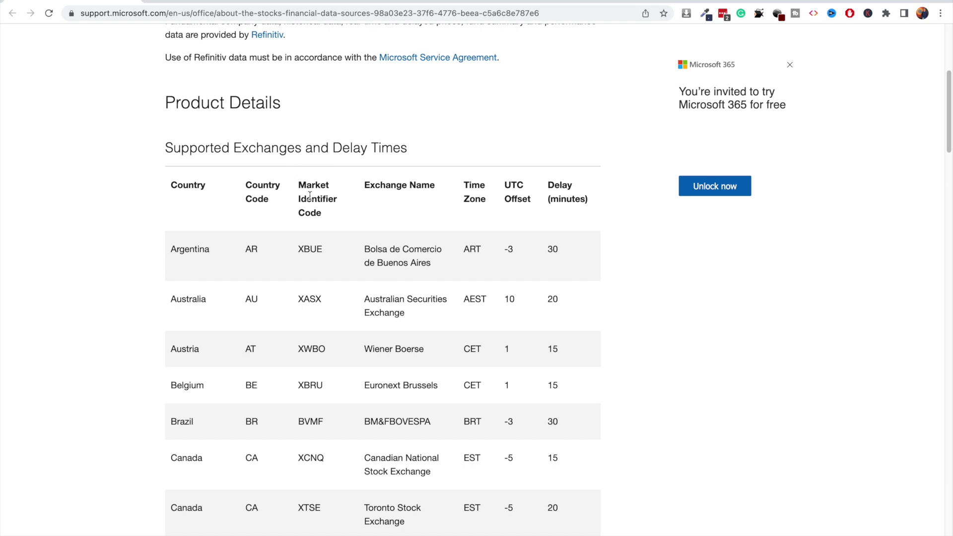
scroll(310, 196, "down", 2)
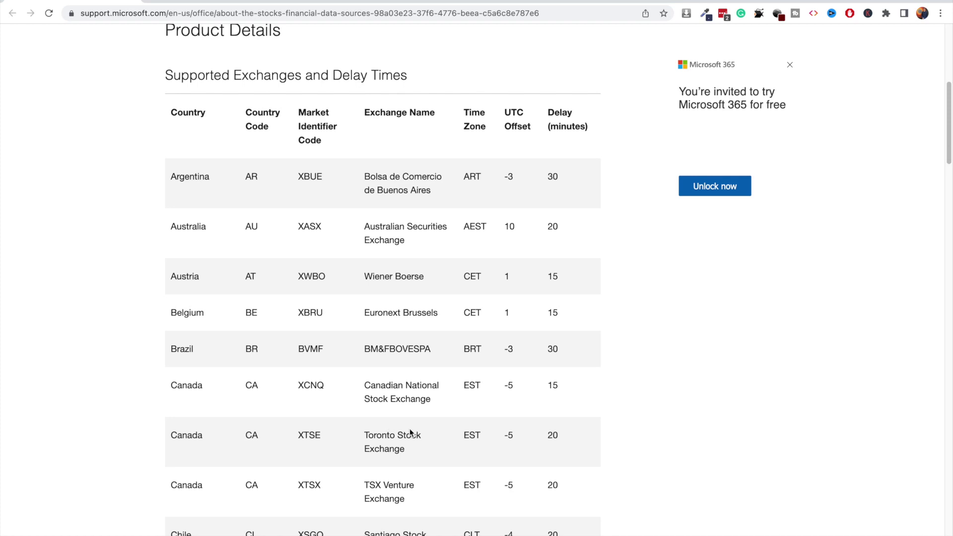
double_click(311, 436)
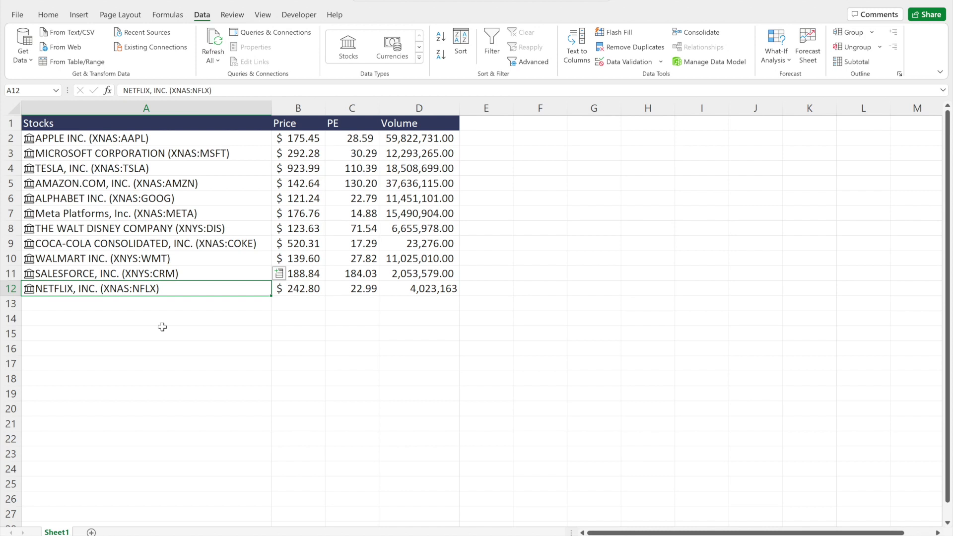
Step: Replace Netflix in A12 with XTSE:T and select TELUS's Price, PE and Volume cells
key("F2")
key("BackSpace")
key("BackSpace")
key("BackSpace")
key("BackSpace")
key("BackSpace")
key("BackSpace")
key("BackSpace")
key("BackSpace")
key("BackSpace")
key("BackSpace")
key("BackSpace")
key("BackSpace")
key("BackSpace")
key("BackSpace")
key("BackSpace")
key("BackSpace")
key("BackSpace")
key("BackSpace")
key("BackSpace")
key("BackSpace")
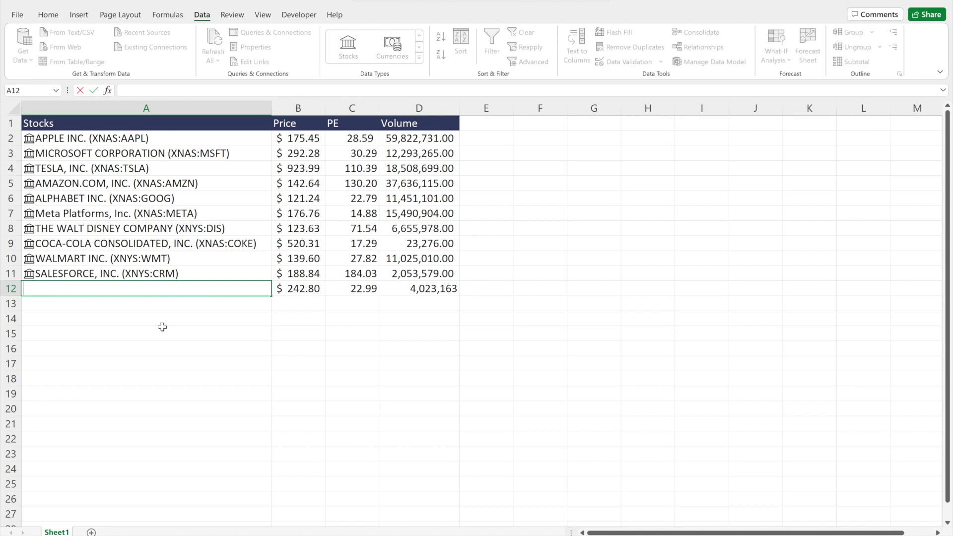
type("XTSE:T")
key("Return")
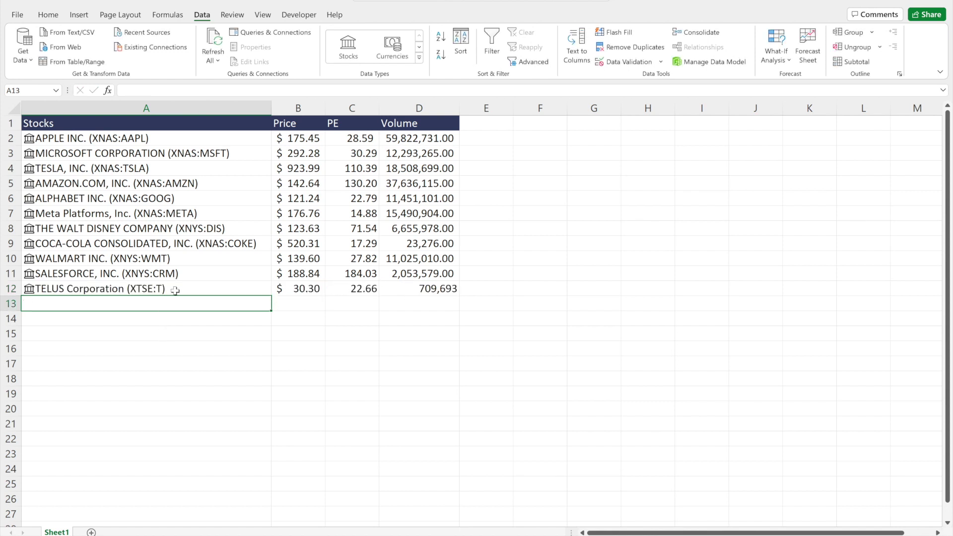
key("Up")
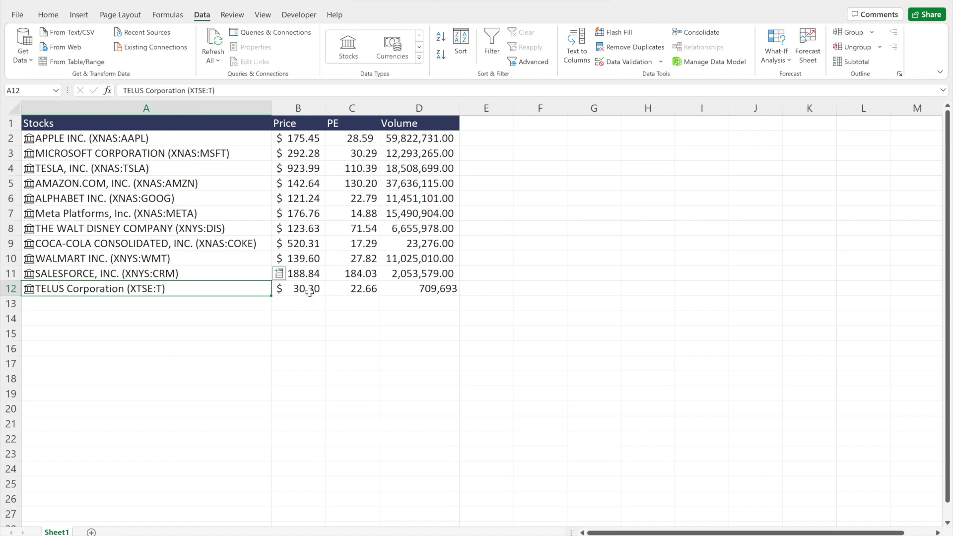
left_click_drag(309, 292, 429, 290)
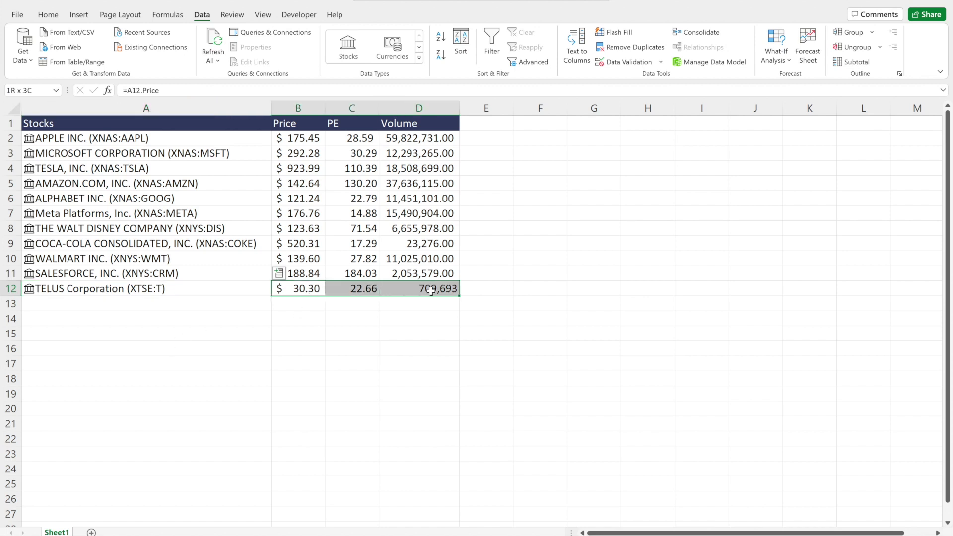
Step: Run Refresh All on the linked stock data, then select the stock table
left_click(217, 325)
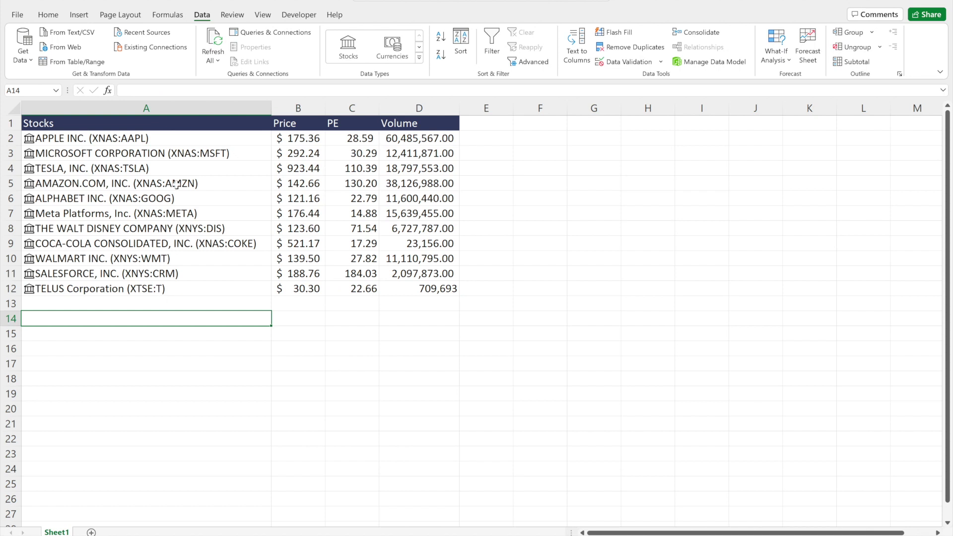
left_click(217, 59)
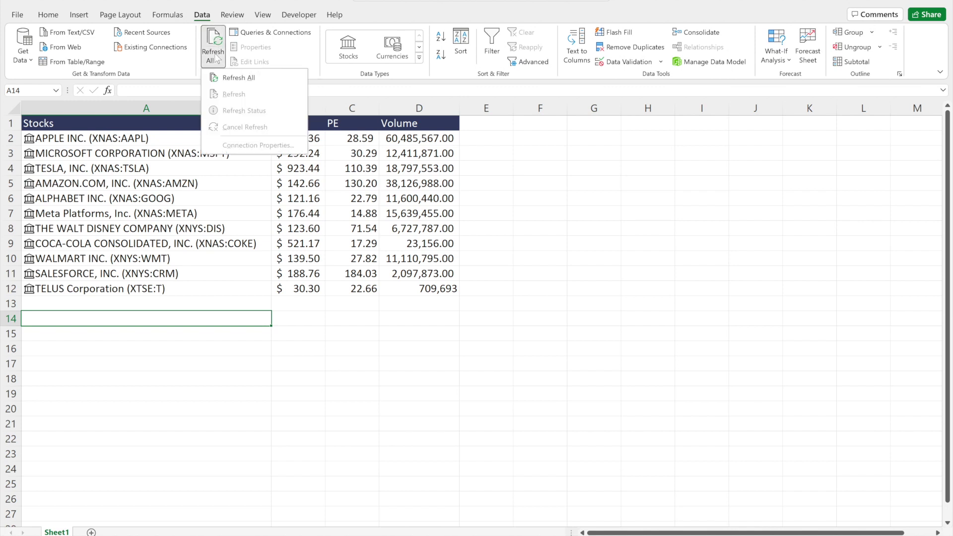
left_click(238, 78)
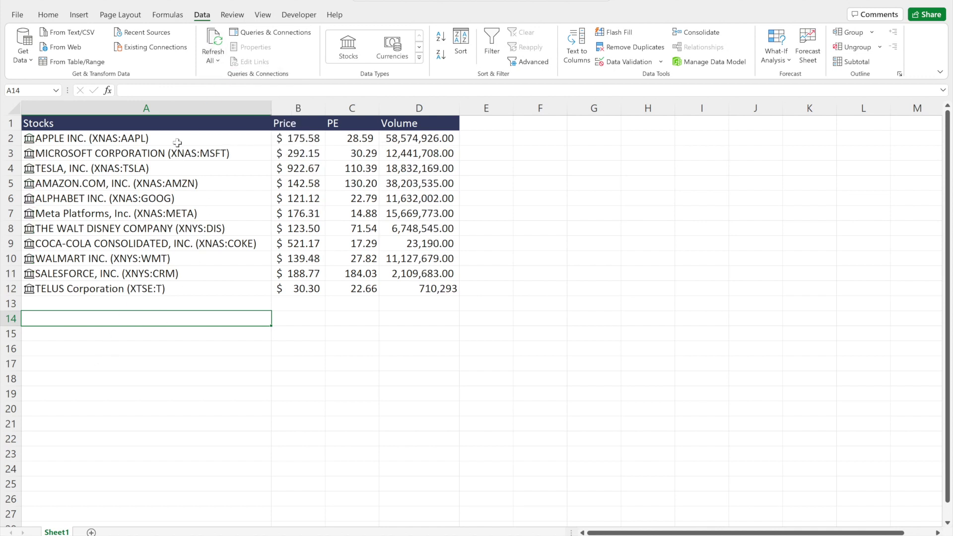
left_click_drag(178, 140, 209, 153)
left_click(435, 290, "shift")
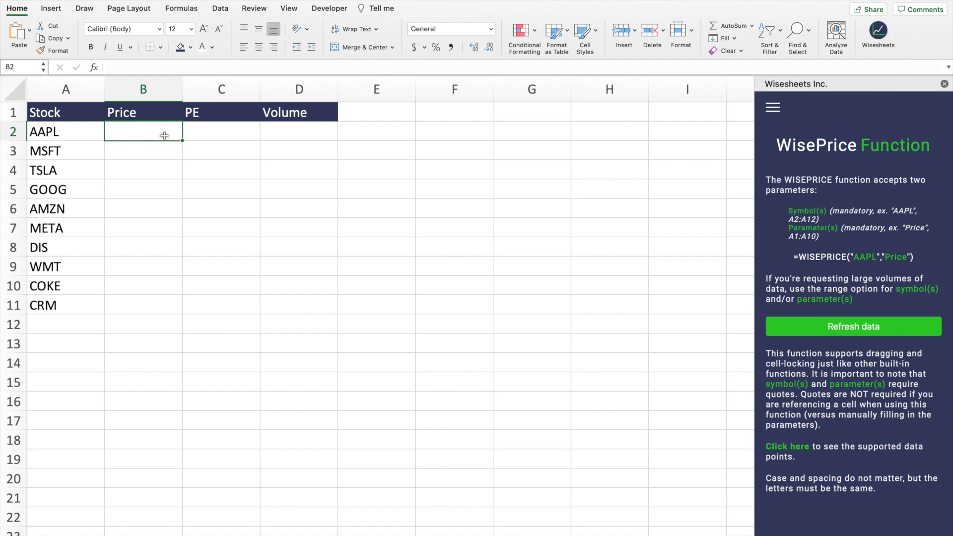
Step: Enter a WISEPRICE formula in B2 using tickers A2:A11 and headers B1:D1
type("=wise")
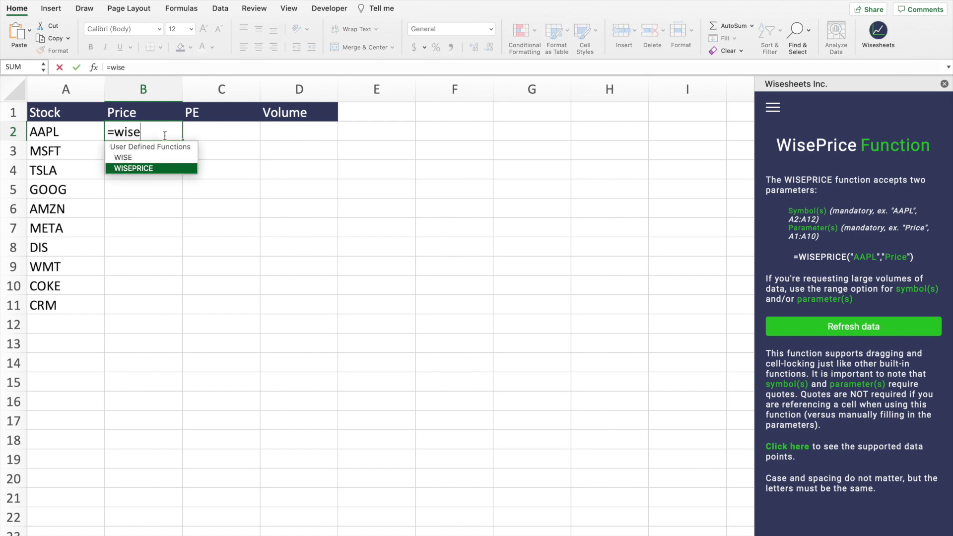
key("Tab")
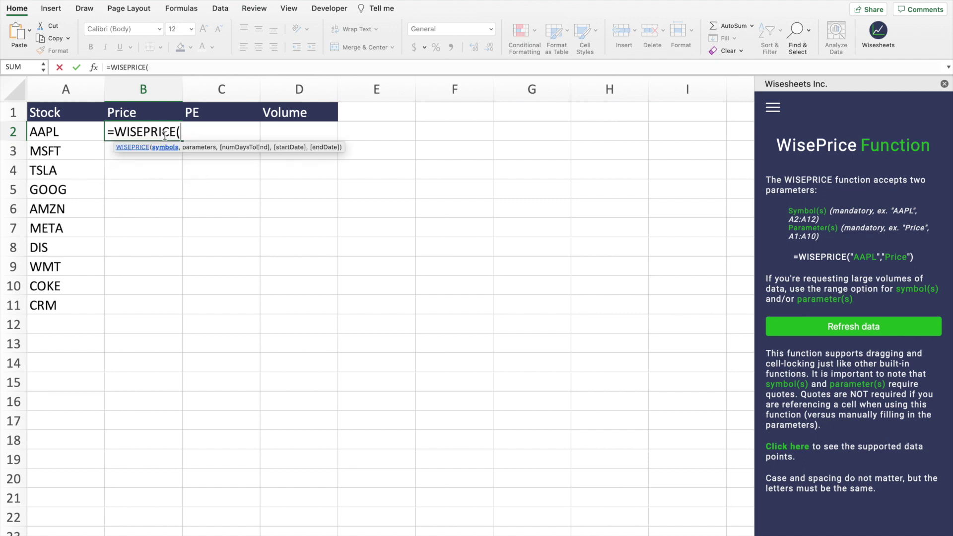
left_click_drag(82, 132, 67, 297)
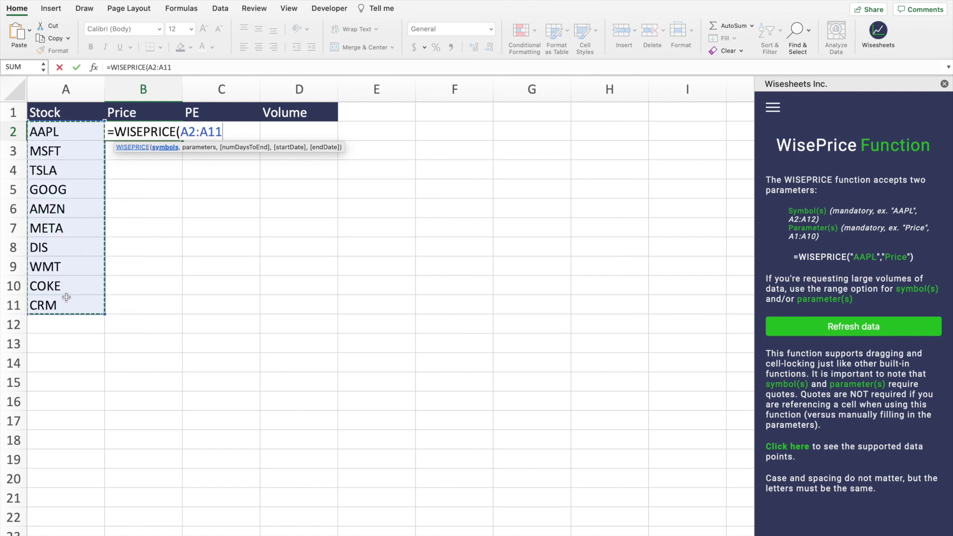
type(",")
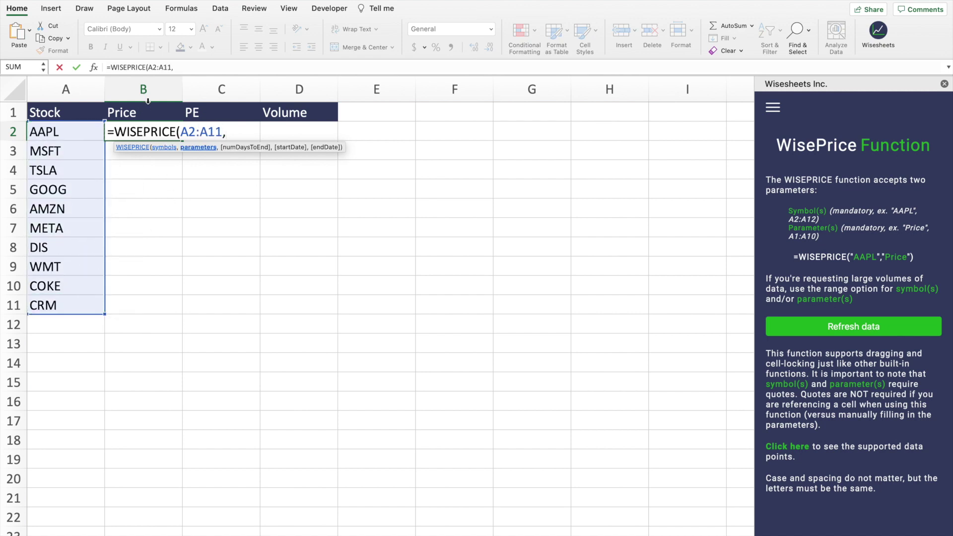
left_click_drag(138, 112, 294, 112)
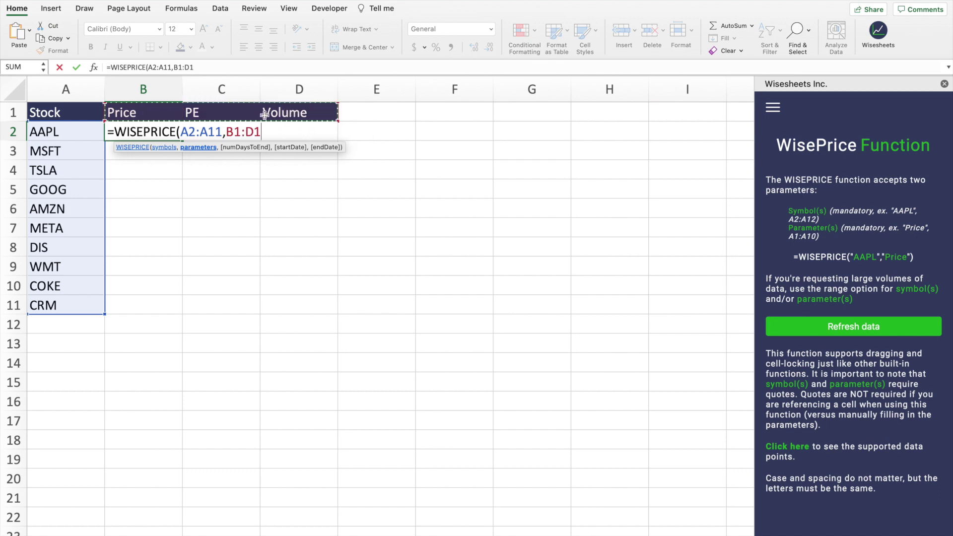
left_click(202, 66)
type(")")
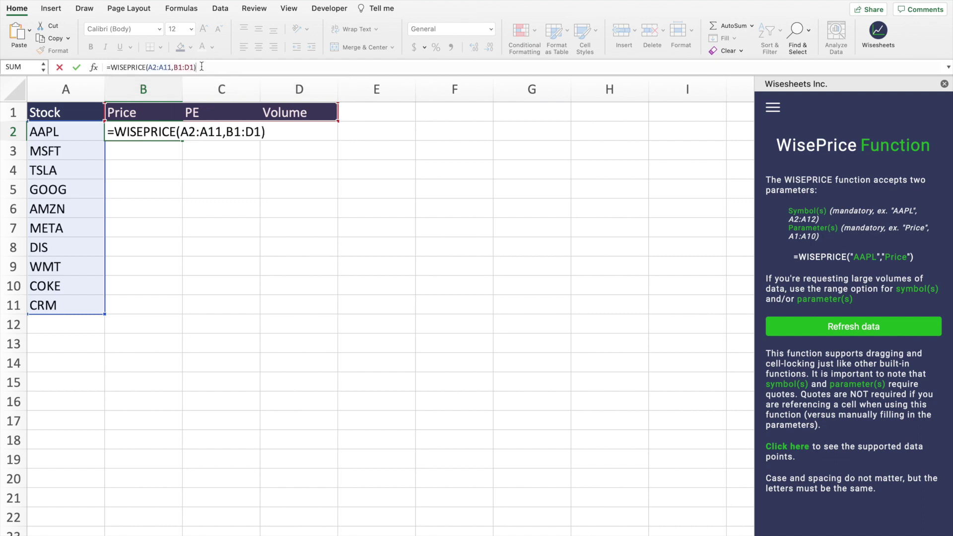
key("Return")
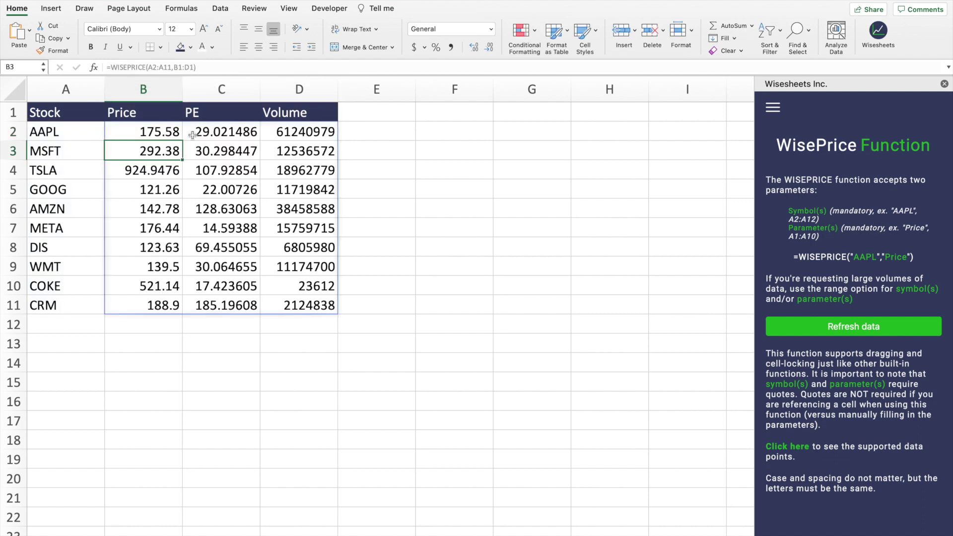
Step: Apply Comma Style to B2:D11 and refresh the WISEPRICE data from the Wisesheets panel
left_click_drag(162, 131, 312, 304)
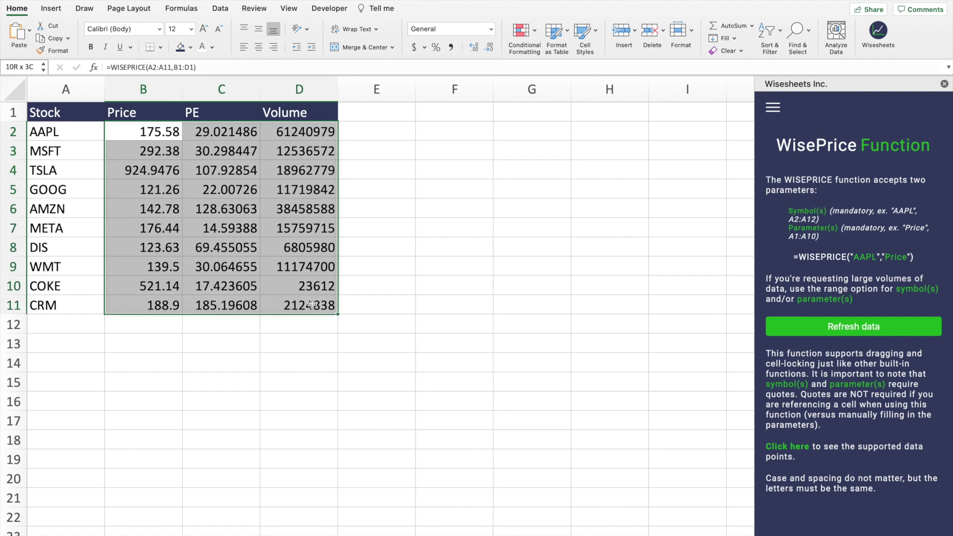
left_click(450, 47)
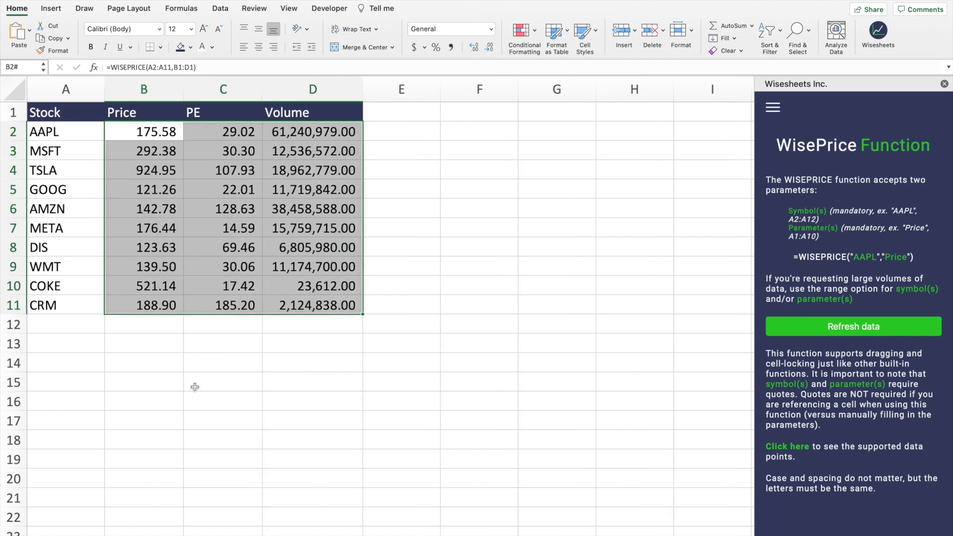
left_click(195, 368)
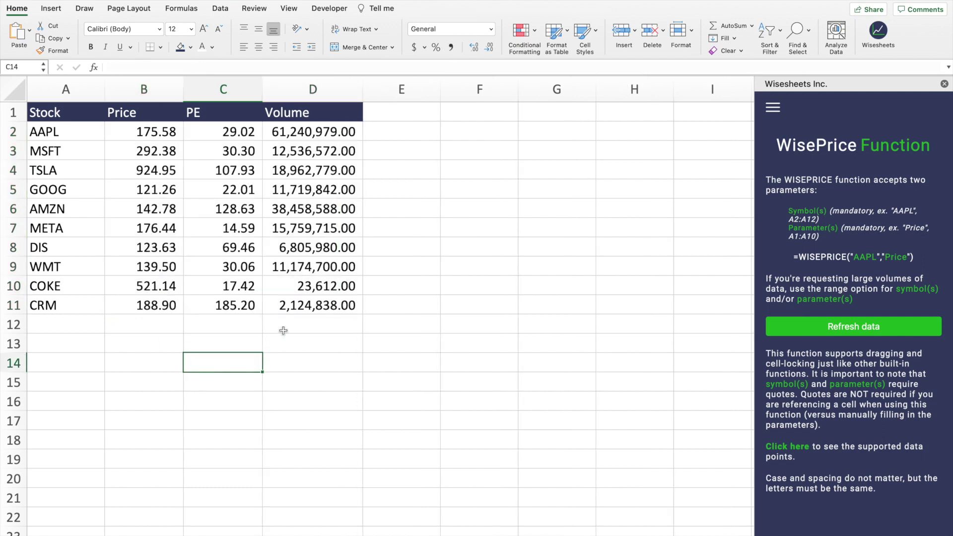
left_click(832, 330)
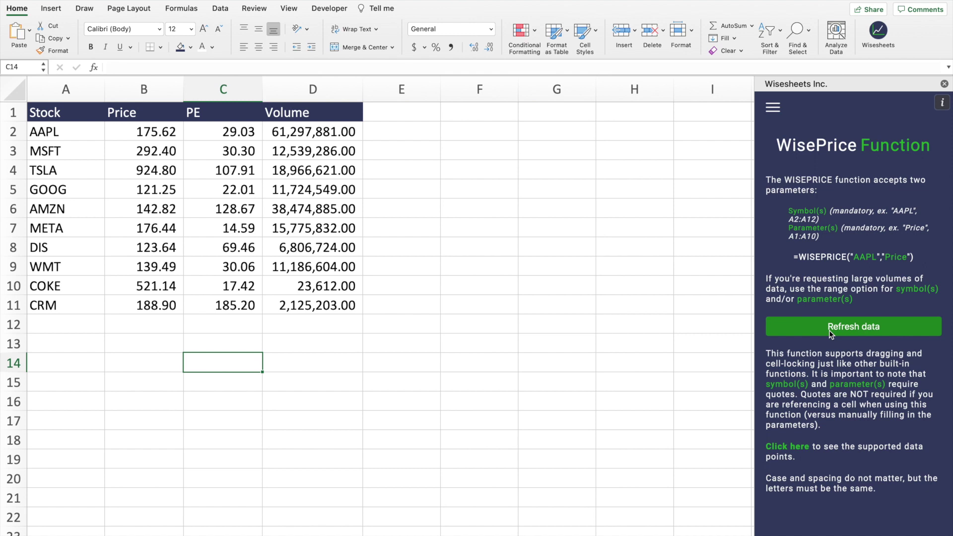
left_click(88, 137)
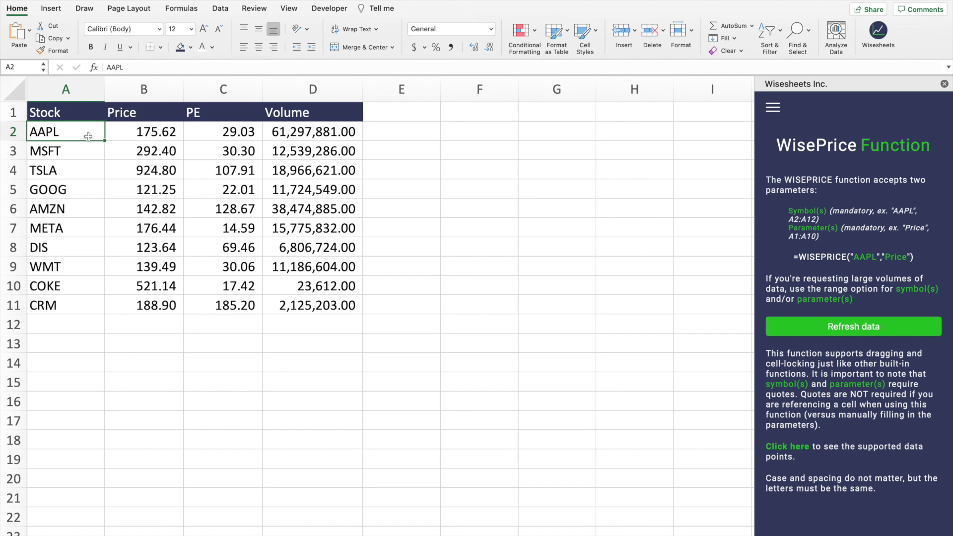
Step: Change the A2 ticker from AAPL to T.TO so its price, PE and volume load
key("Delete")
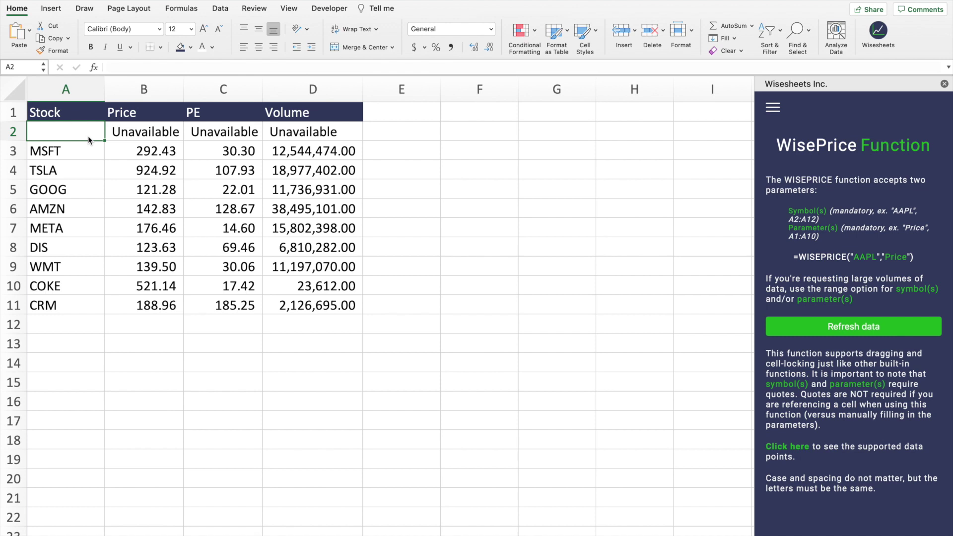
type("T.TO")
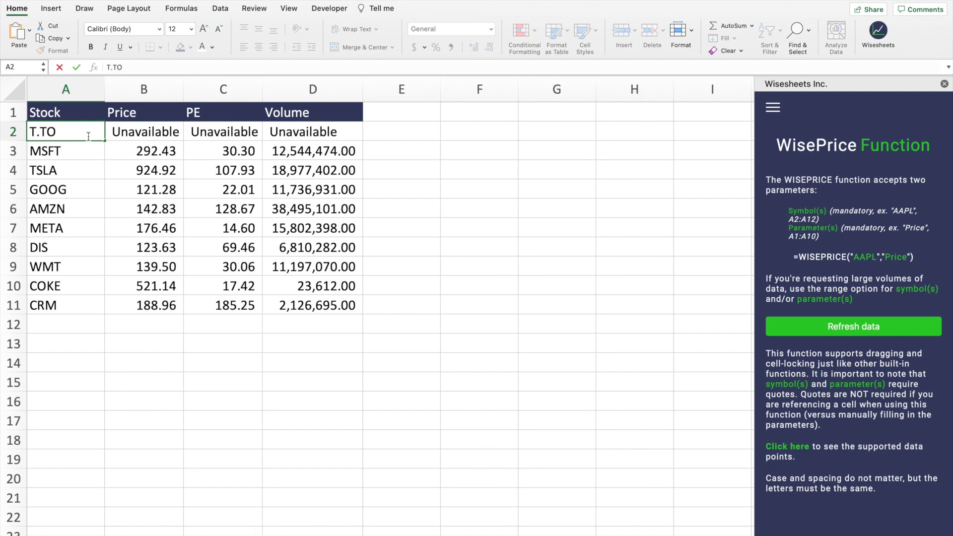
key("Return")
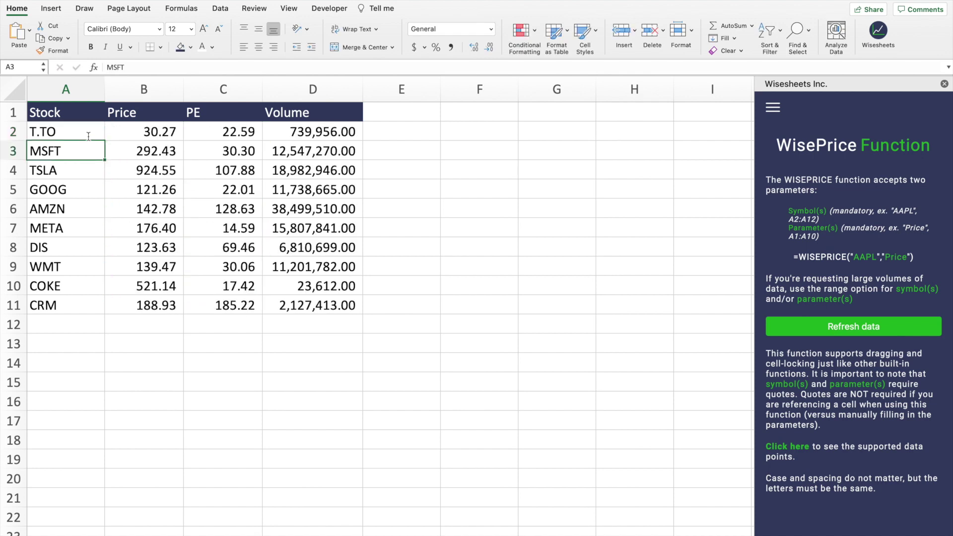
left_click(83, 327)
left_click(81, 347)
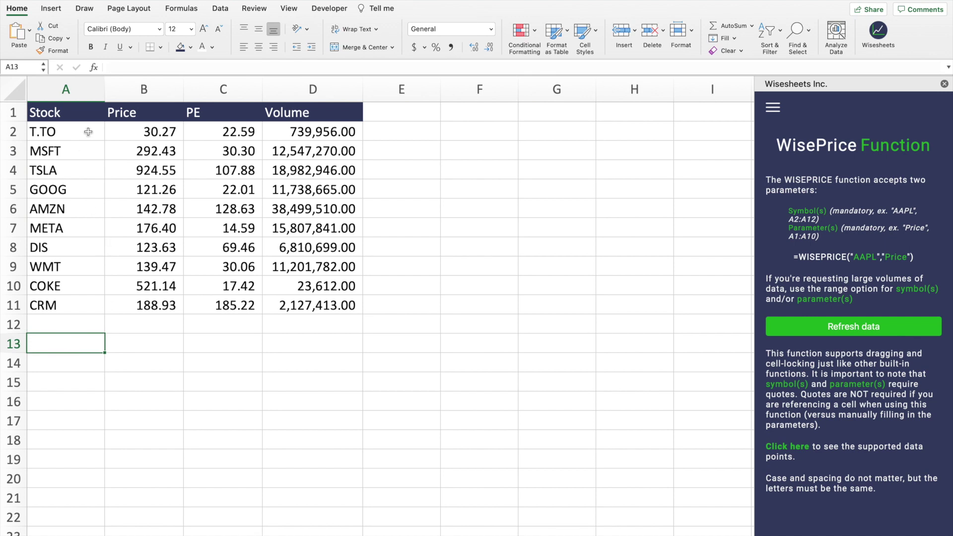
left_click_drag(88, 132, 324, 311)
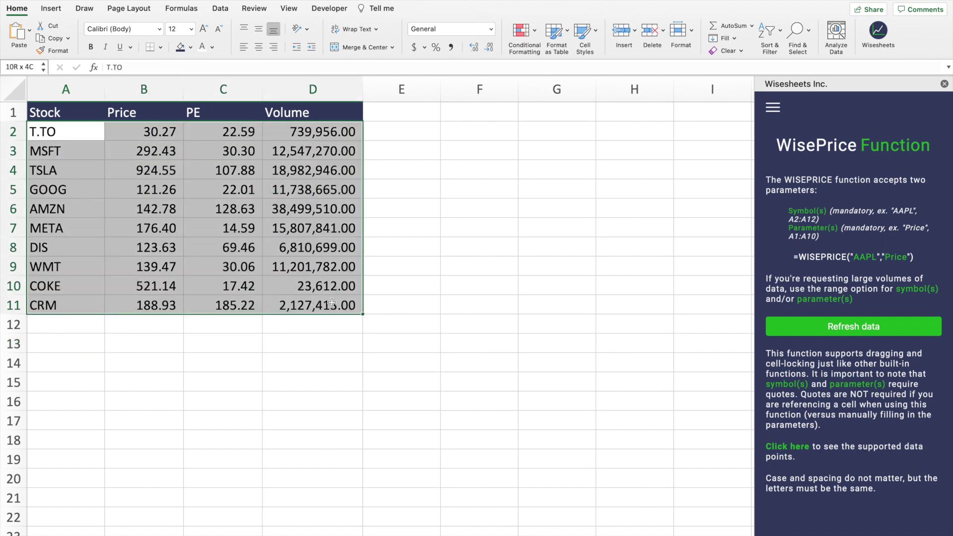
left_click(190, 351)
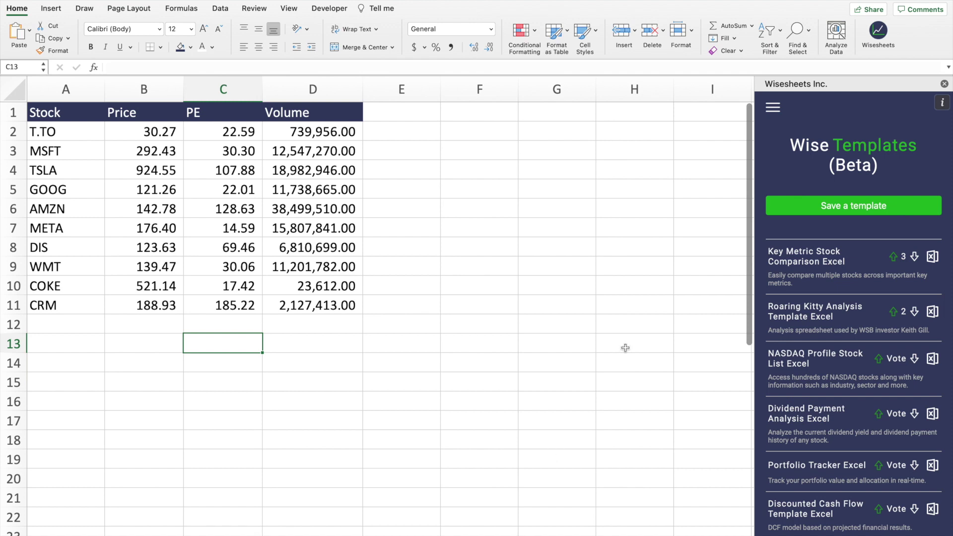
Step: Open the Portfolio Tracker Excel template from the Wisesheets Wise Templates list
left_click(771, 109)
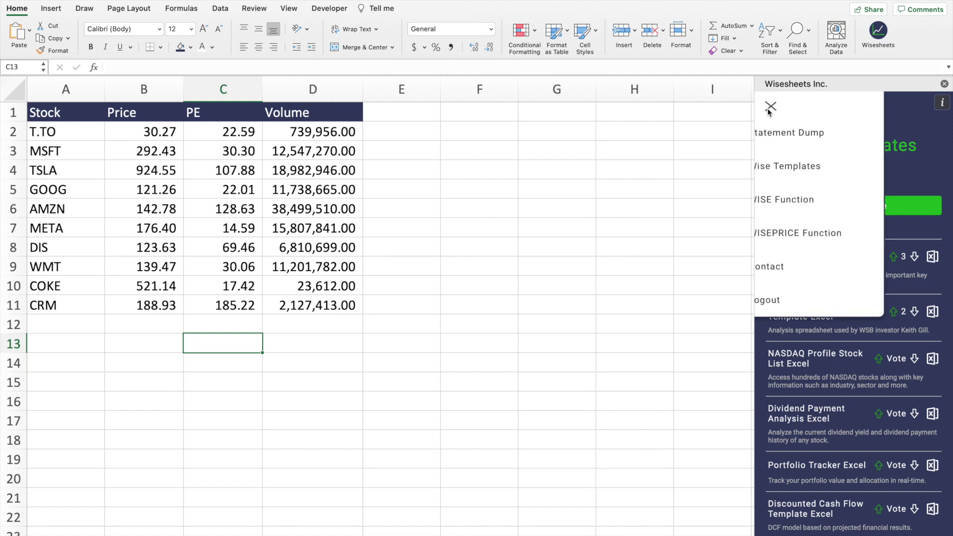
left_click(772, 107)
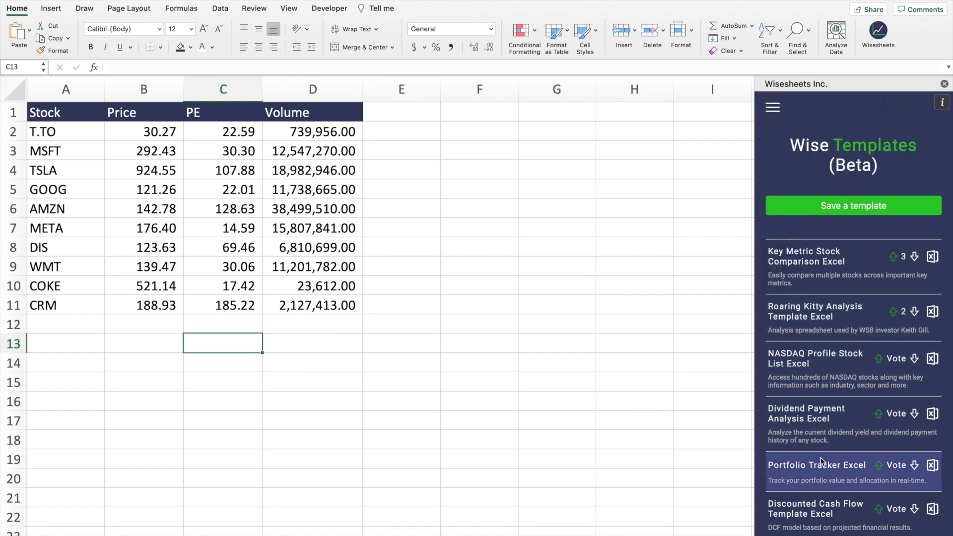
left_click(848, 466)
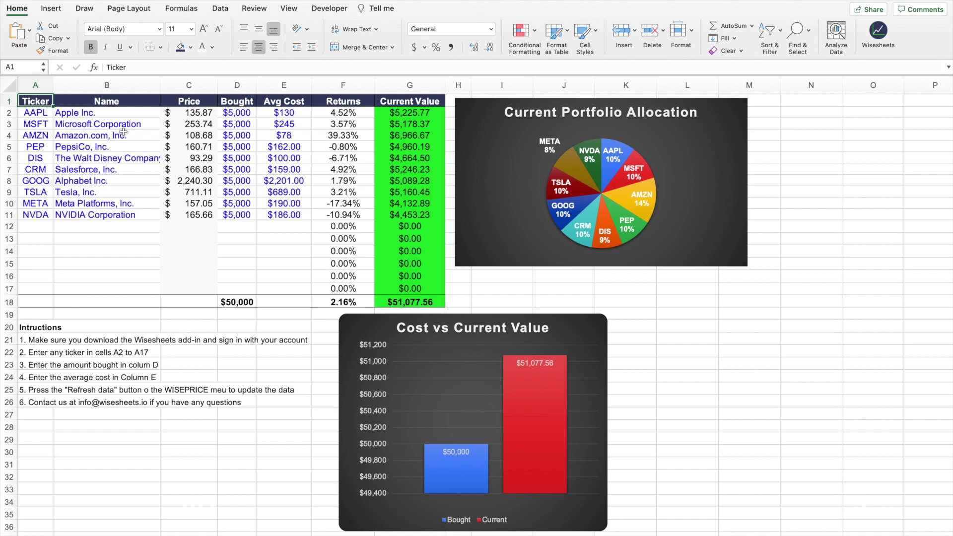
left_click(122, 114)
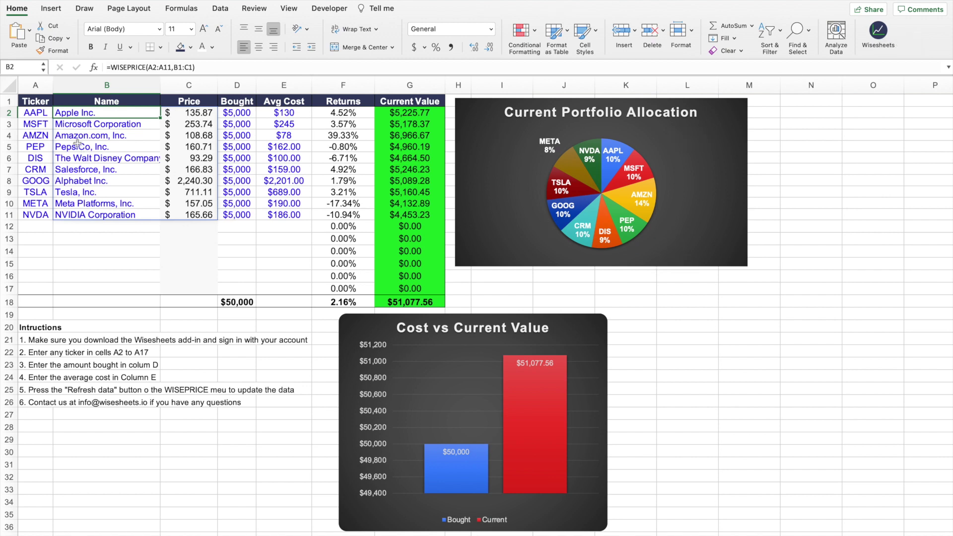
left_click(39, 114)
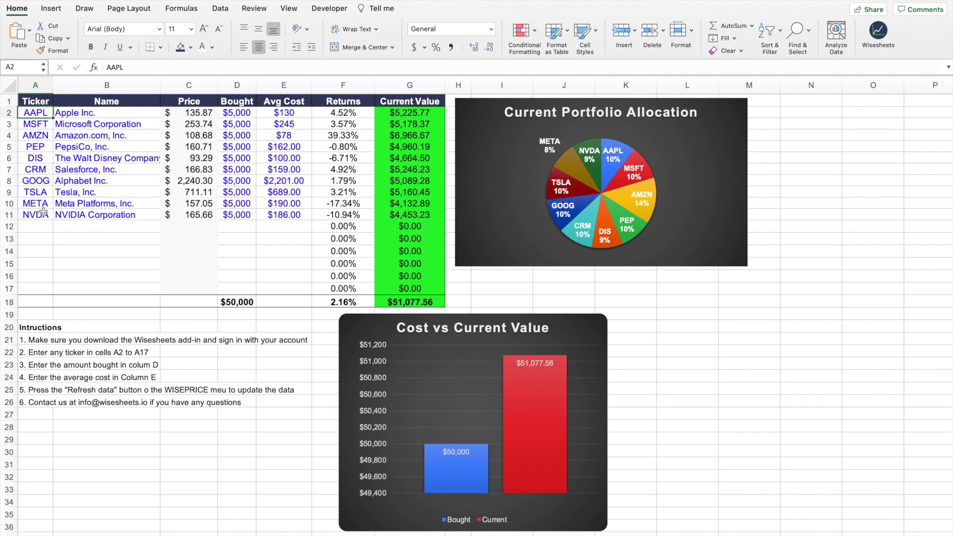
Step: Replace the NVDA ticker in cell A11 with wmt so the tracker recalculates
left_click(45, 216)
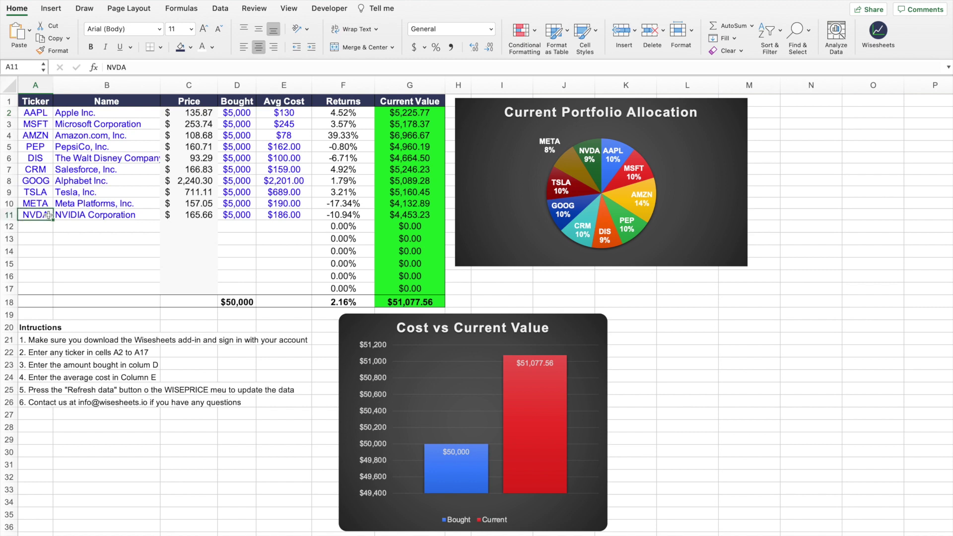
type("wmt")
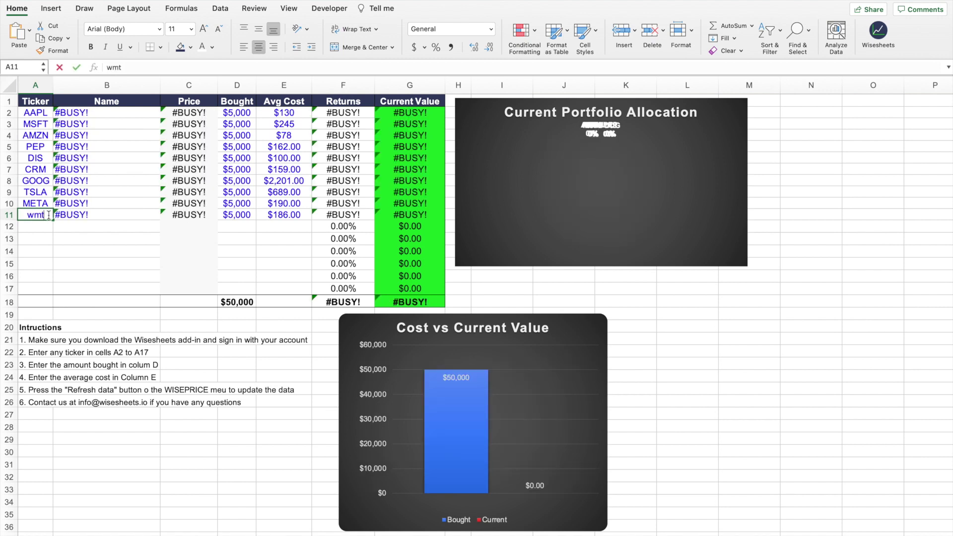
key("Return")
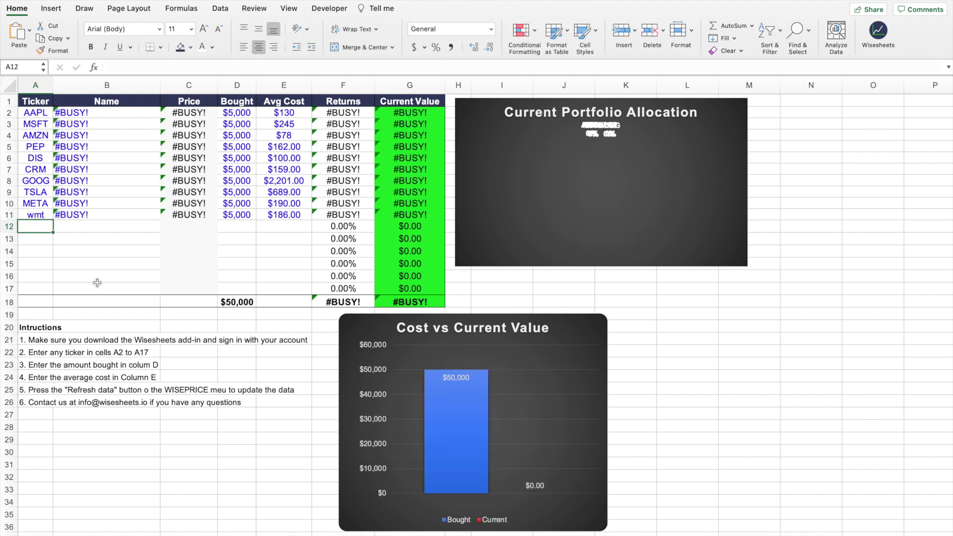